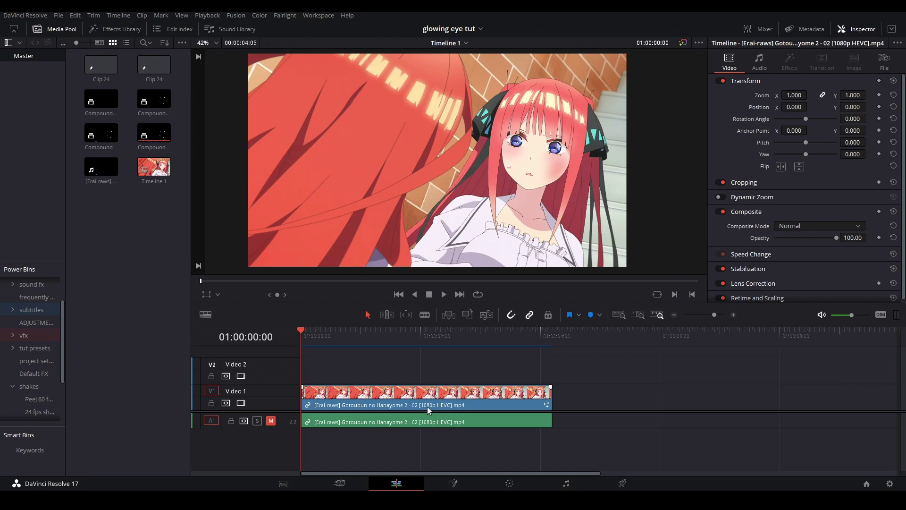
Alt-drag the anime footage clip from Video 1 up onto Video 2 to duplicate it
drag(427, 402, 430, 376)
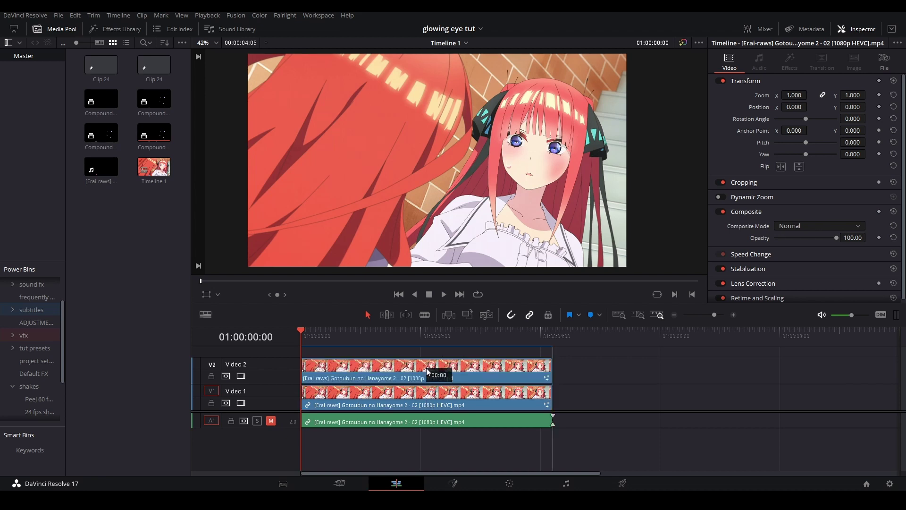
In Fusion, add an Ellipse node and connect it to MediaIn1's mask input
click(457, 482)
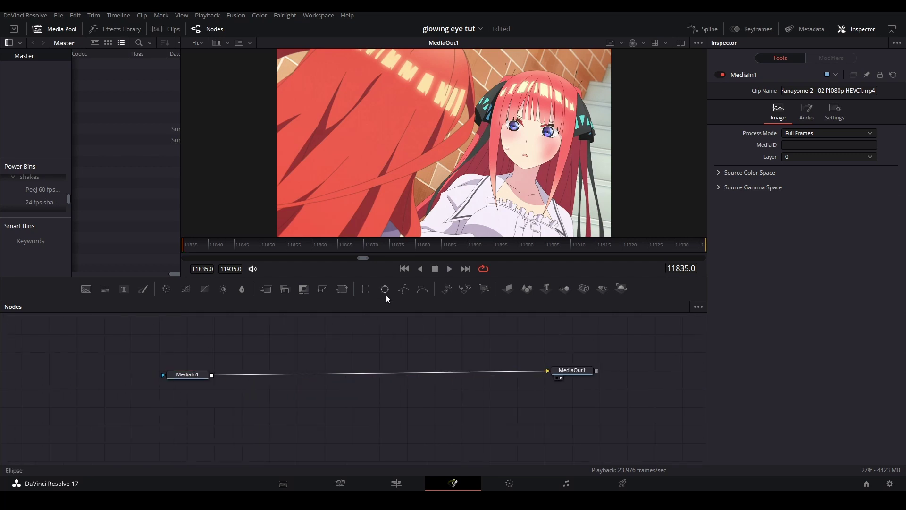
drag(386, 295, 118, 373)
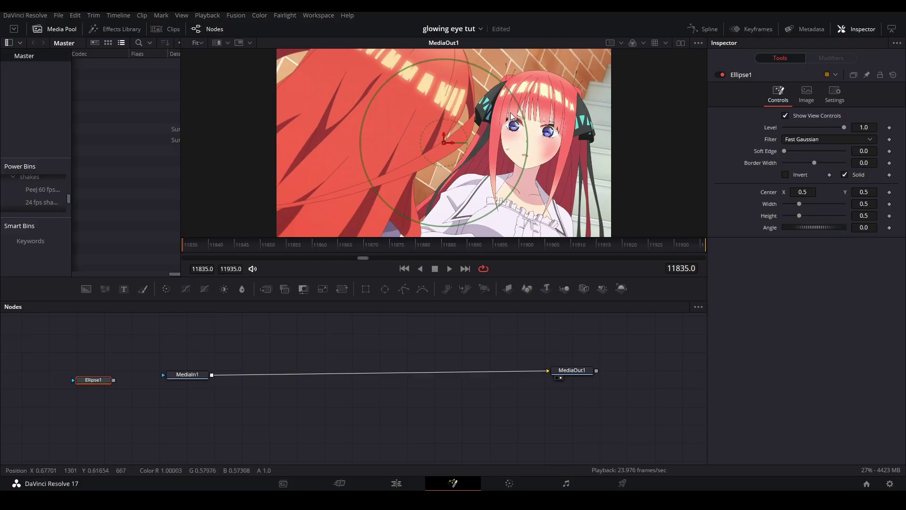
drag(114, 379, 171, 378)
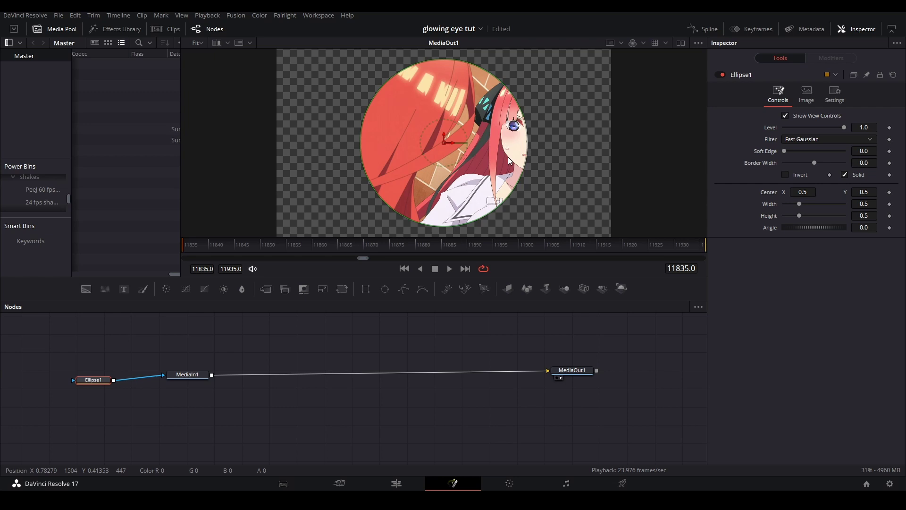
Center the ellipse on the face and reshape it into a wide, narrow oval over the eyes
drag(444, 145, 528, 128)
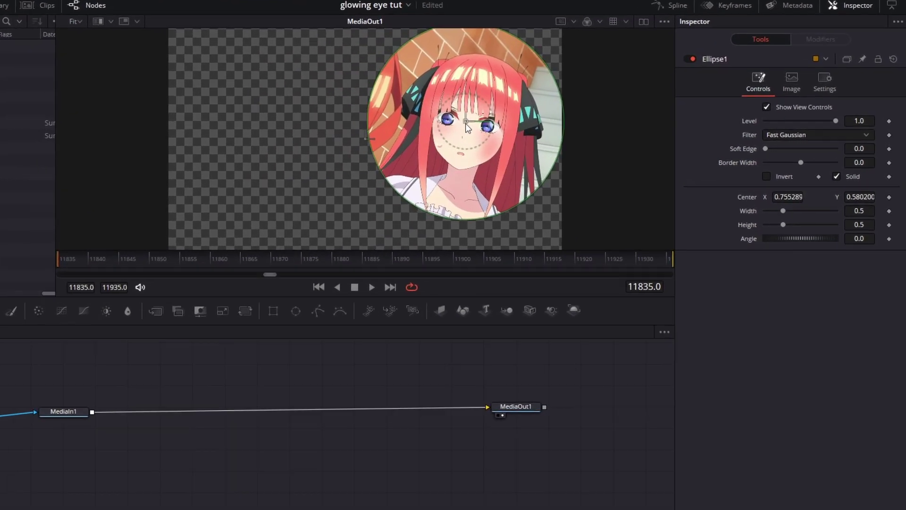
drag(515, 196, 476, 134)
scroll(476, 134, up, 5)
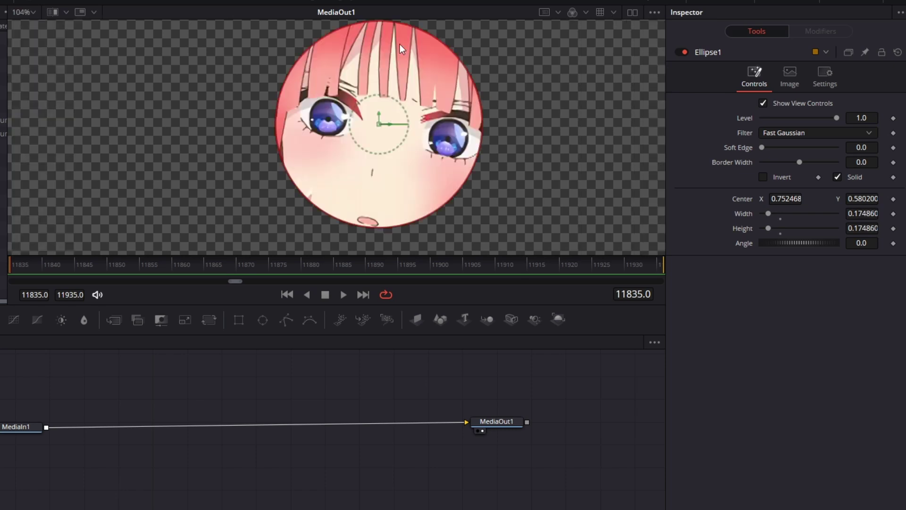
drag(408, 25, 411, 63)
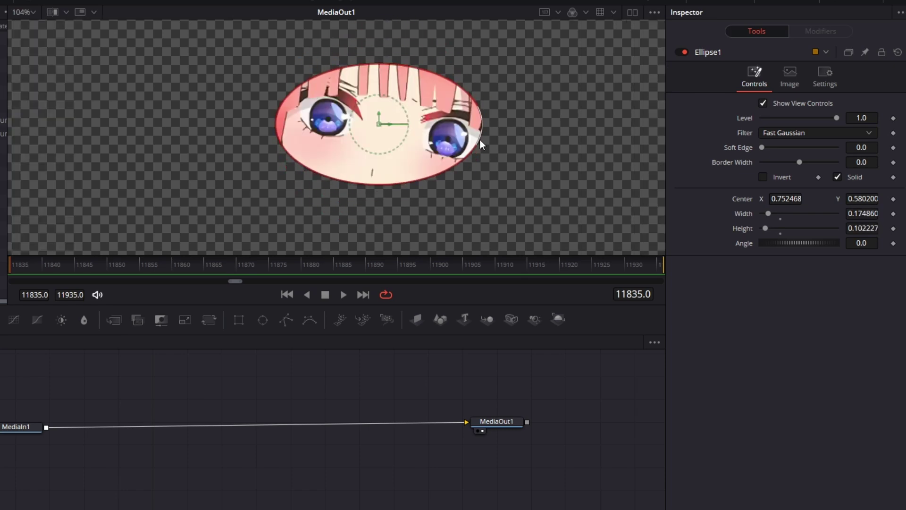
drag(479, 140, 490, 140)
drag(368, 126, 385, 123)
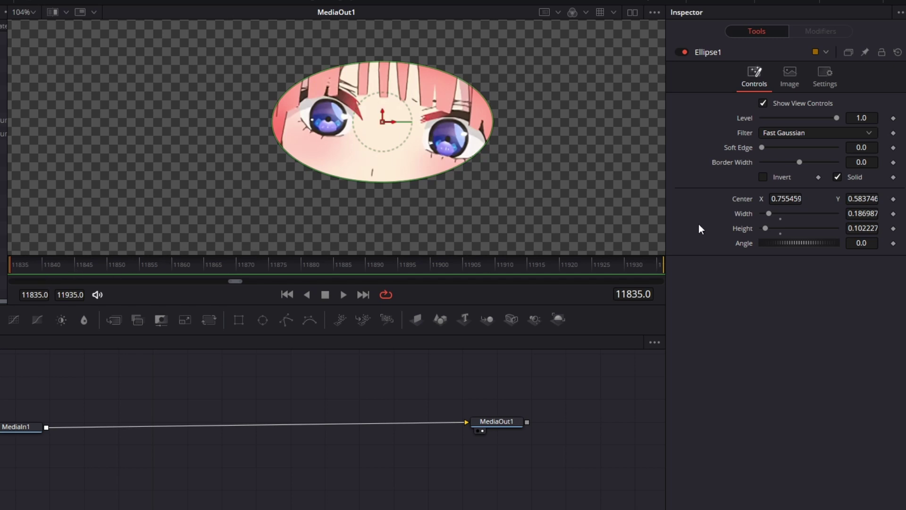
Keyframe the ellipse Center, repositioning the oval over the eyes at a later frame and the clip's end
click(894, 199)
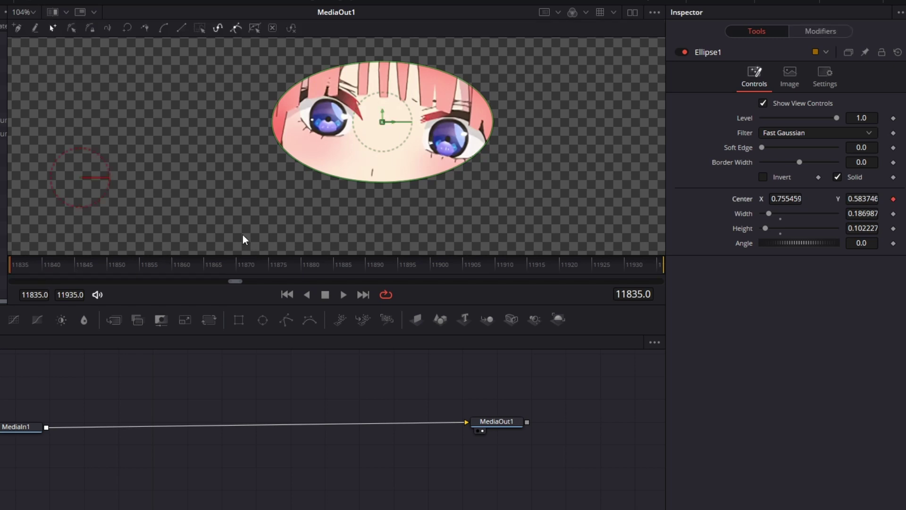
drag(125, 272, 323, 275)
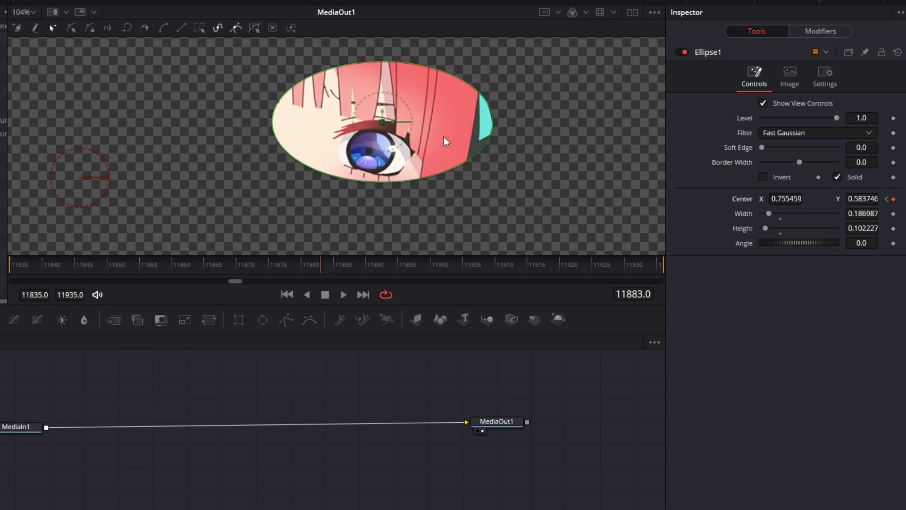
mouse_move(383, 123)
mouse_down()
mouse_move(327, 122)
mouse_move(312, 132)
mouse_up()
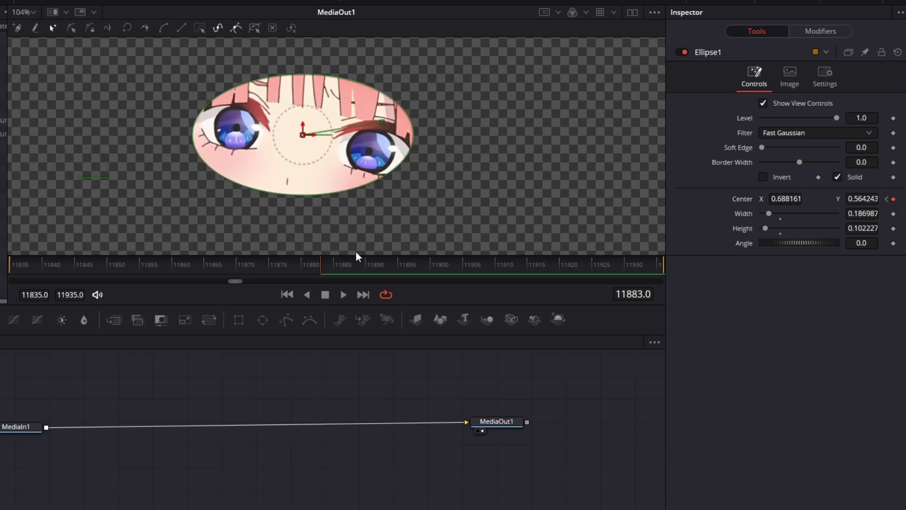
mouse_move(357, 269)
mouse_down()
mouse_move(654, 262)
mouse_move(656, 279)
mouse_move(743, 253)
mouse_up()
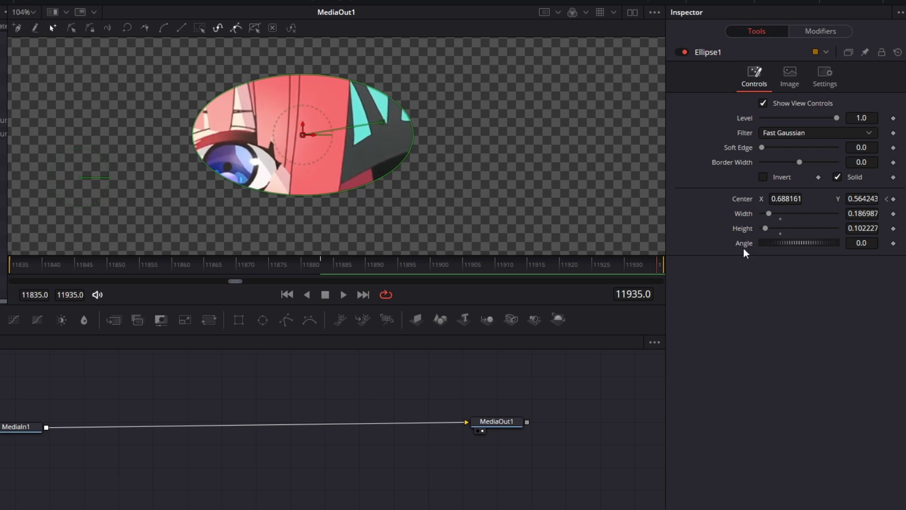
click(893, 199)
drag(303, 139, 154, 162)
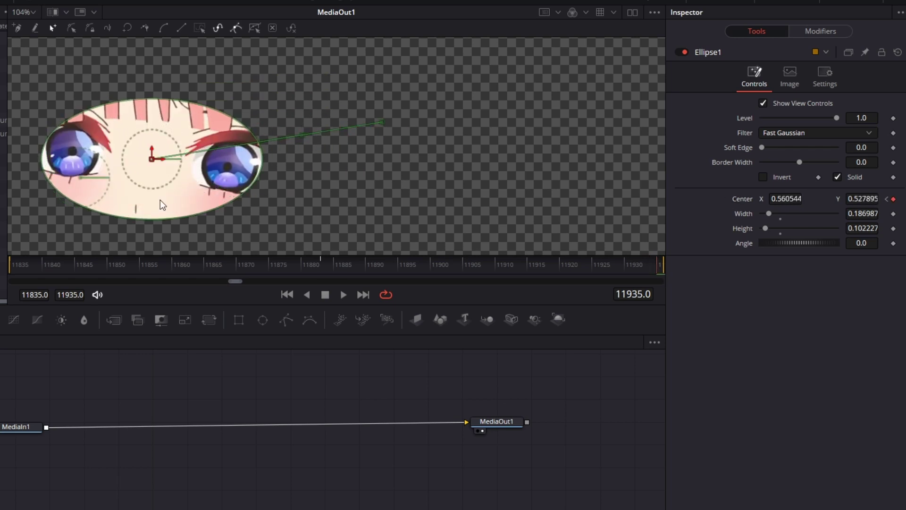
Play back and scrub the clip to check the oval tracks the eyes
key(space)
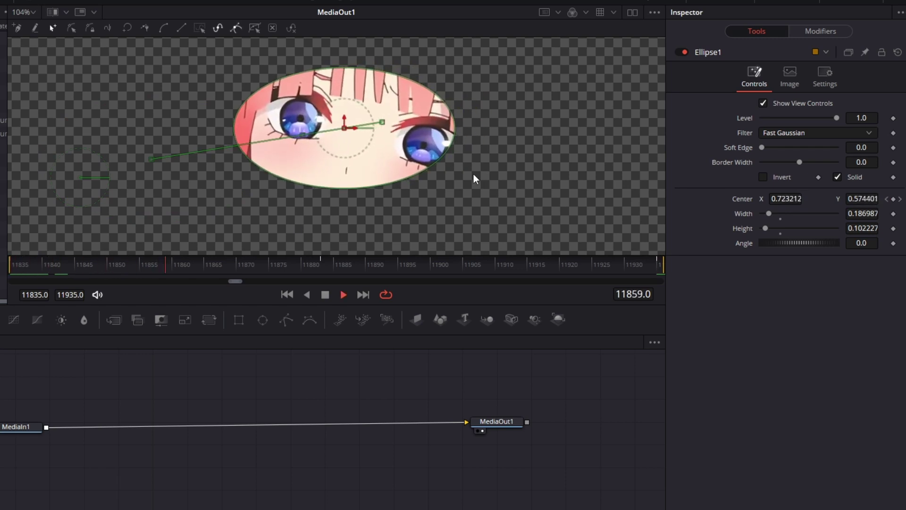
key(space)
mouse_move(316, 266)
mouse_down()
mouse_move(85, 271)
mouse_move(327, 276)
mouse_up()
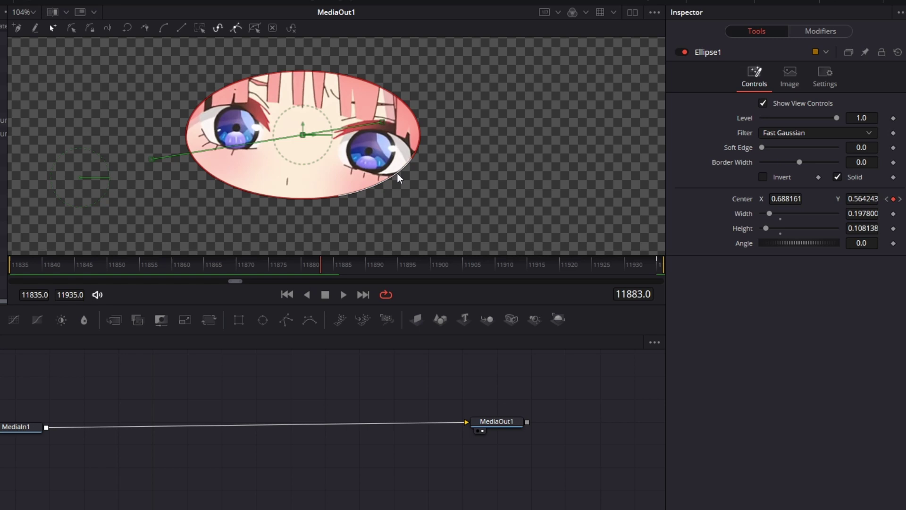
click(61, 267)
key(space)
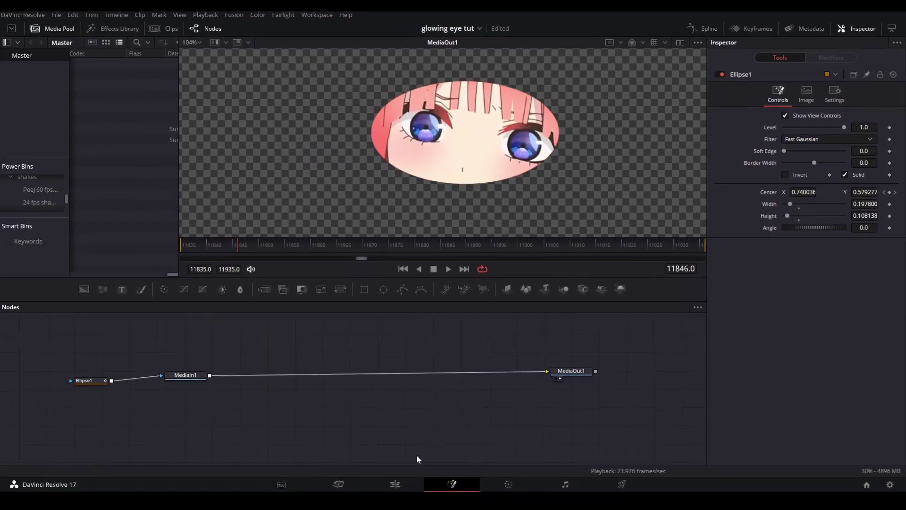
On the Edit page, disable the Video 1 track so the original footage is hidden
click(411, 480)
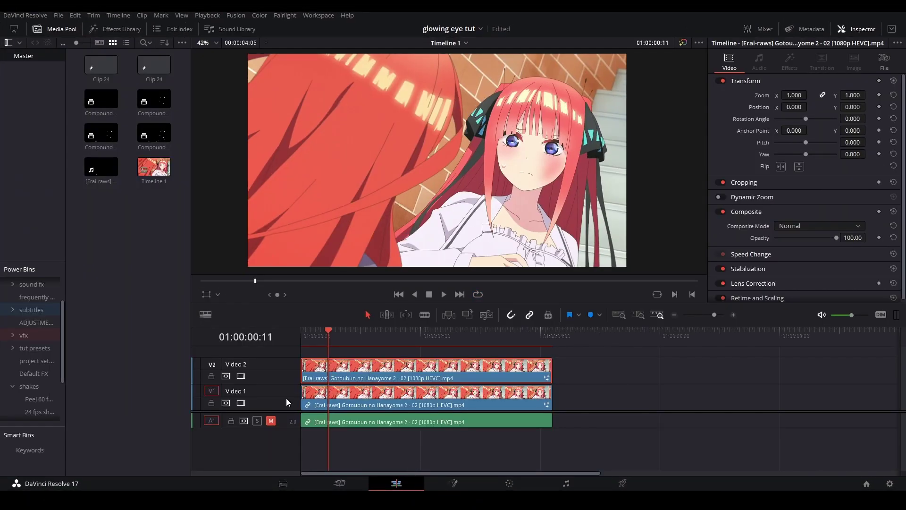
click(324, 401)
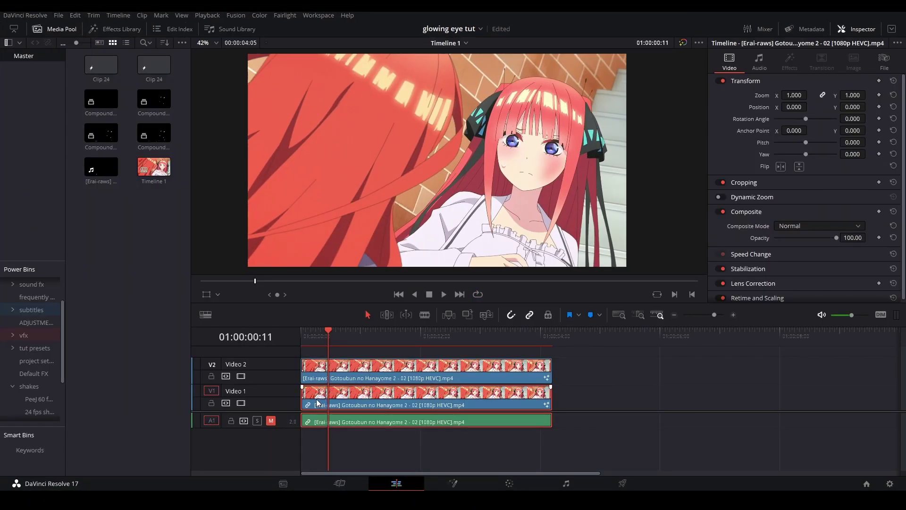
click(242, 402)
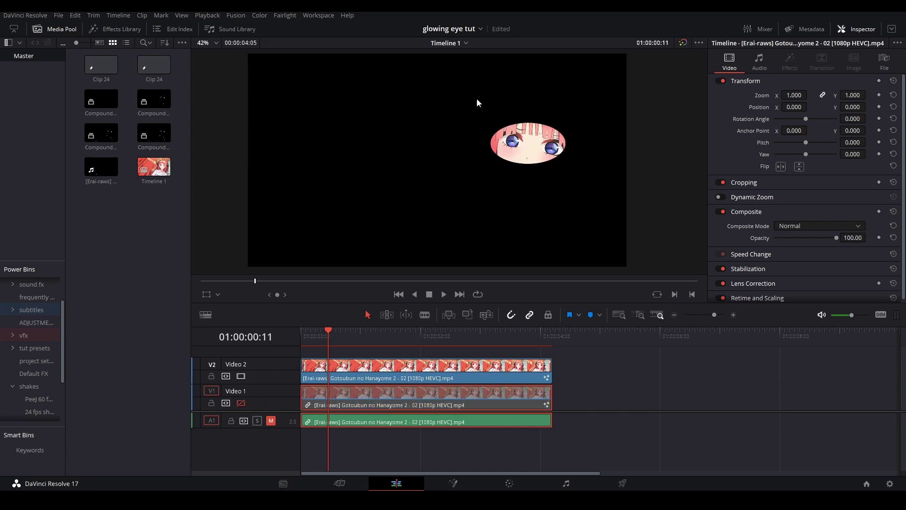
On the Color page, sample the purple-blue iris colour with the qualifier eyedropper
click(516, 486)
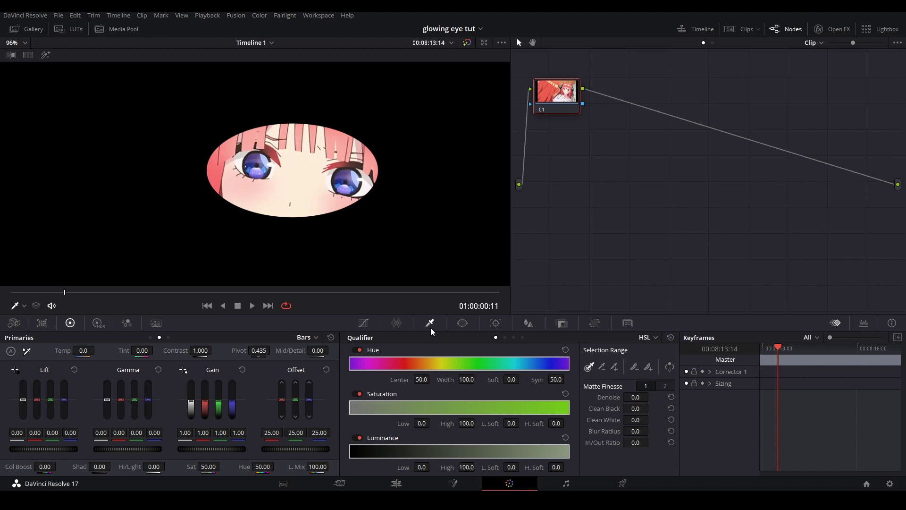
scroll(255, 174, up, 2)
scroll(255, 174, up, 1)
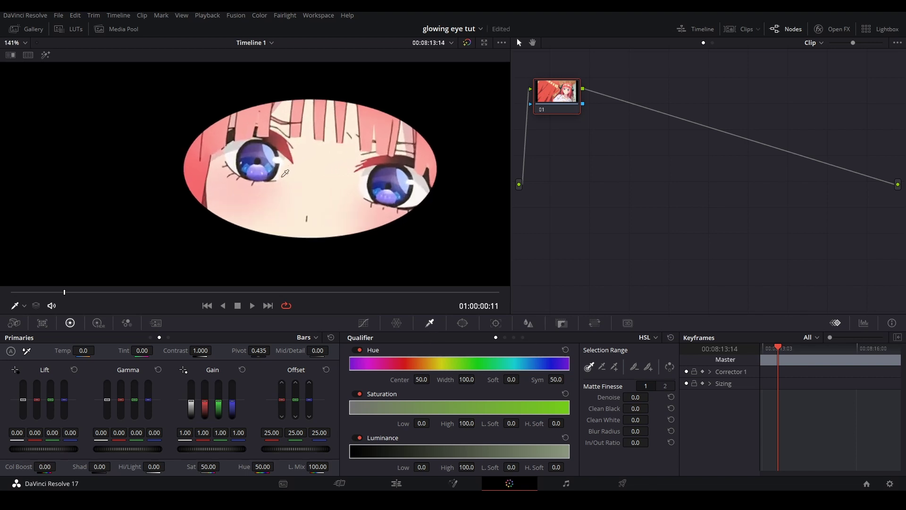
scroll(255, 174, up, 1)
scroll(255, 175, up, 1)
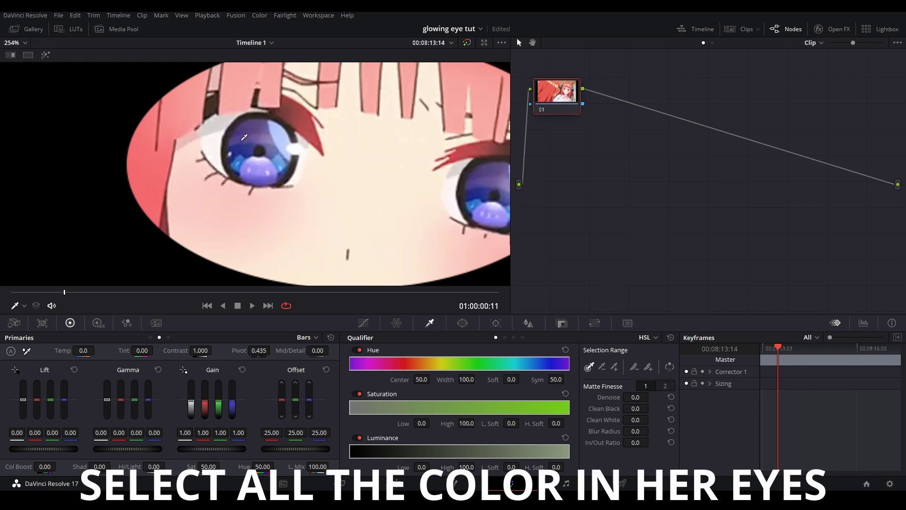
drag(249, 152, 263, 167)
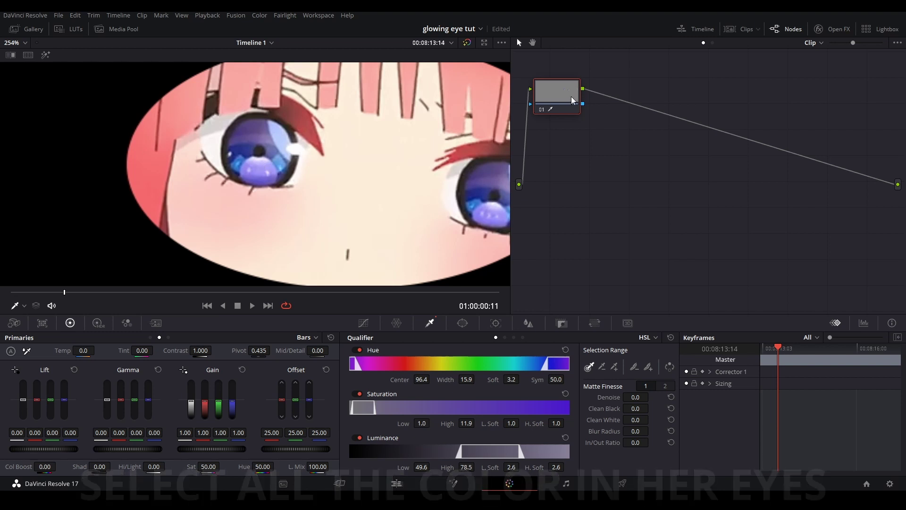
Add an Alpha Output and link node 01's qualifier key to it
right_click(753, 182)
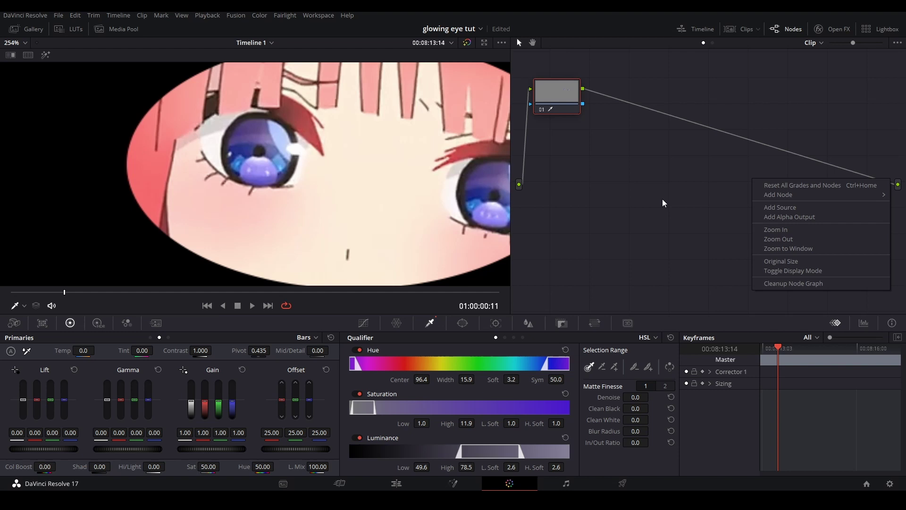
click(779, 217)
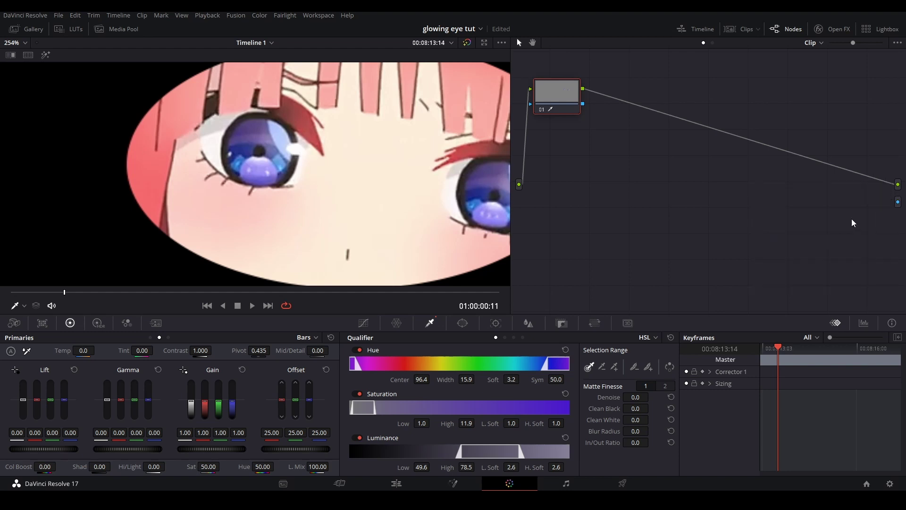
drag(583, 105, 676, 144)
drag(898, 205, 898, 202)
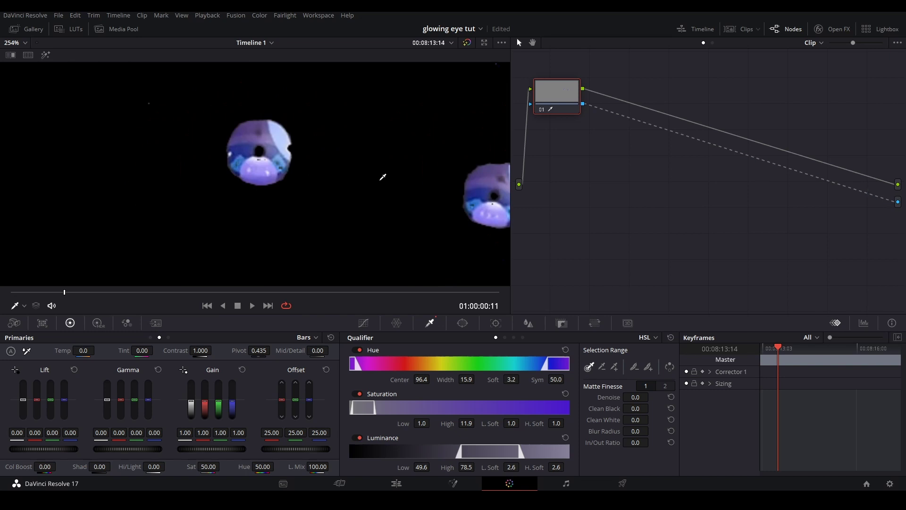
scroll(376, 149, down, 5)
scroll(345, 173, up, 2)
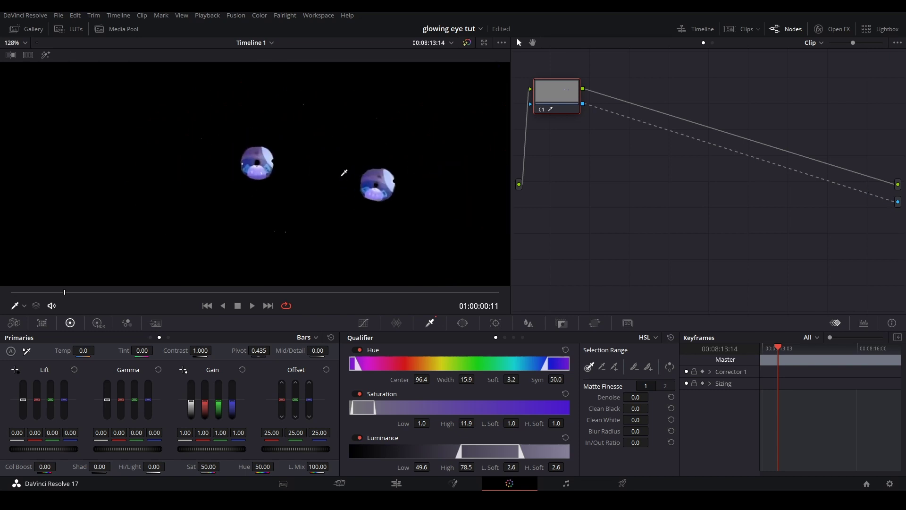
scroll(347, 135, down, 2)
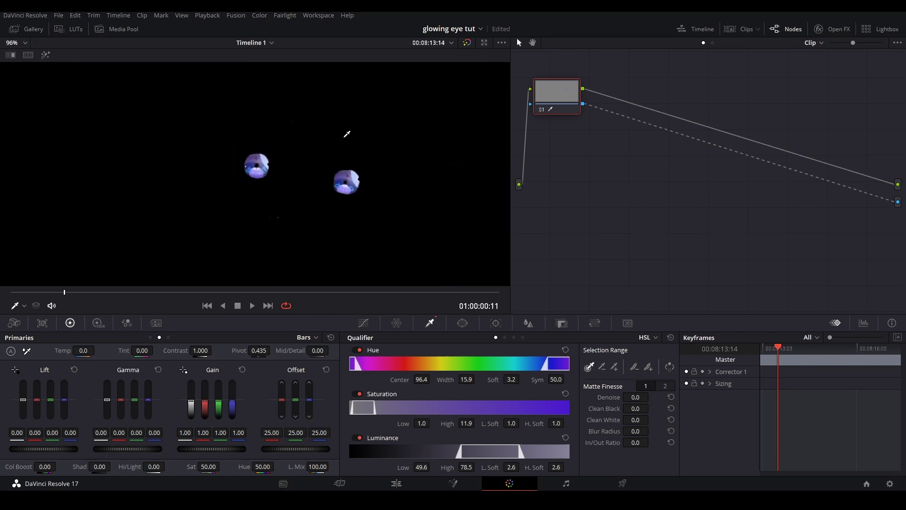
scroll(346, 137, down, 2)
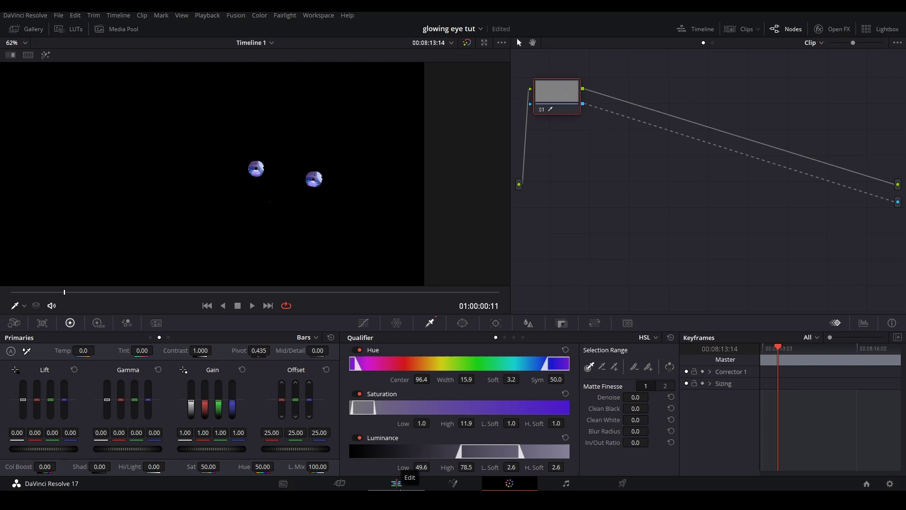
Turn the keyed eyes clip on Video 2 into a new compound clip
click(396, 484)
click(363, 370)
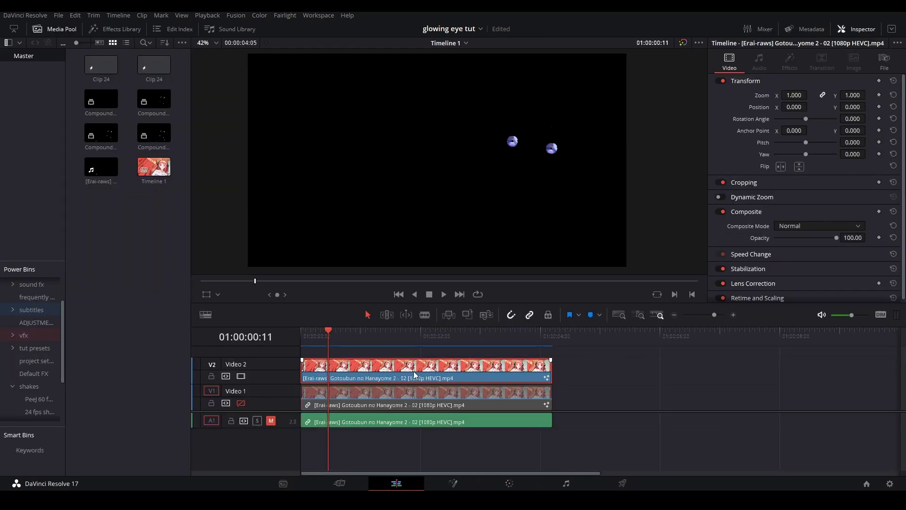
key(alt+c)
click(513, 274)
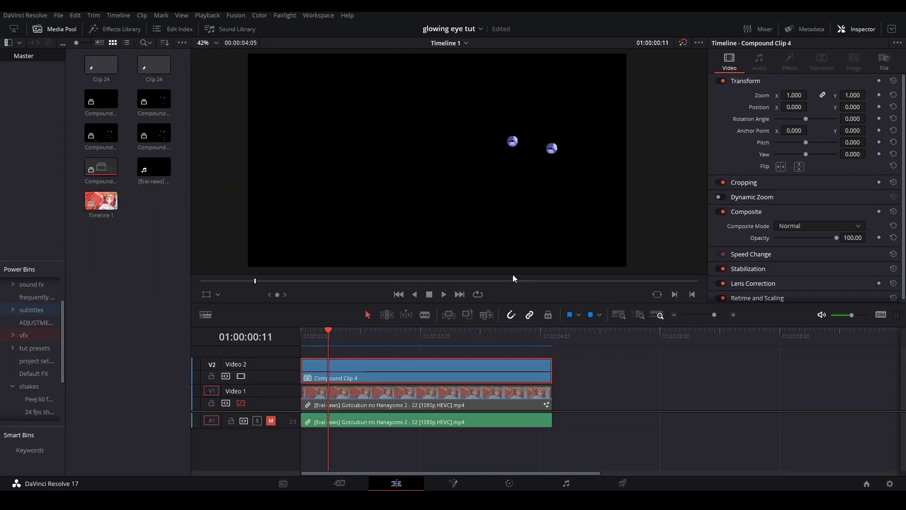
Re-enable the Video 1 track showing the original footage
click(240, 403)
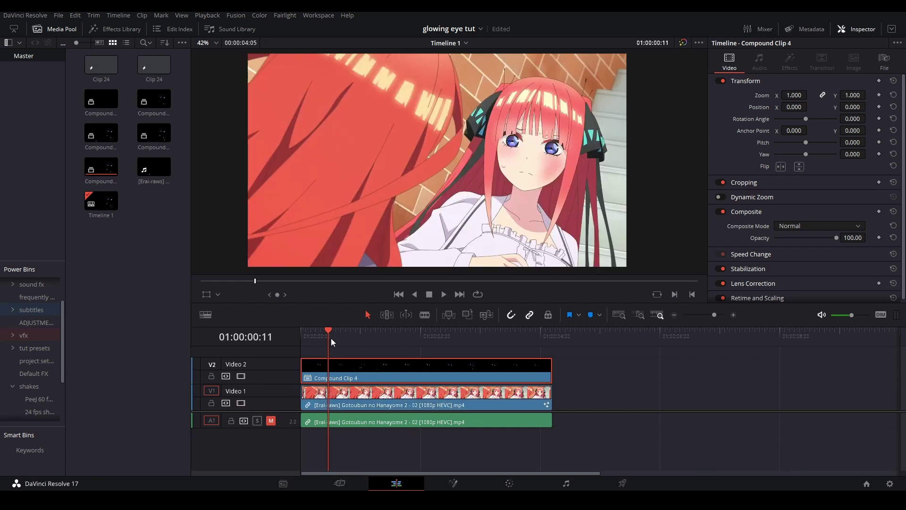
drag(331, 338, 319, 338)
click(454, 484)
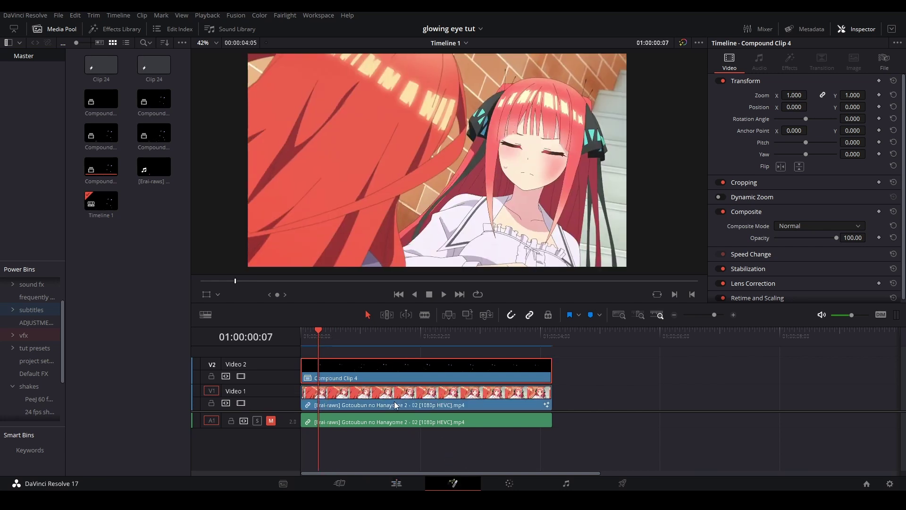
Add a Soft Glow after MediaIn1 at frame 25 and raise its Gain to 2.48
drag(265, 243, 316, 244)
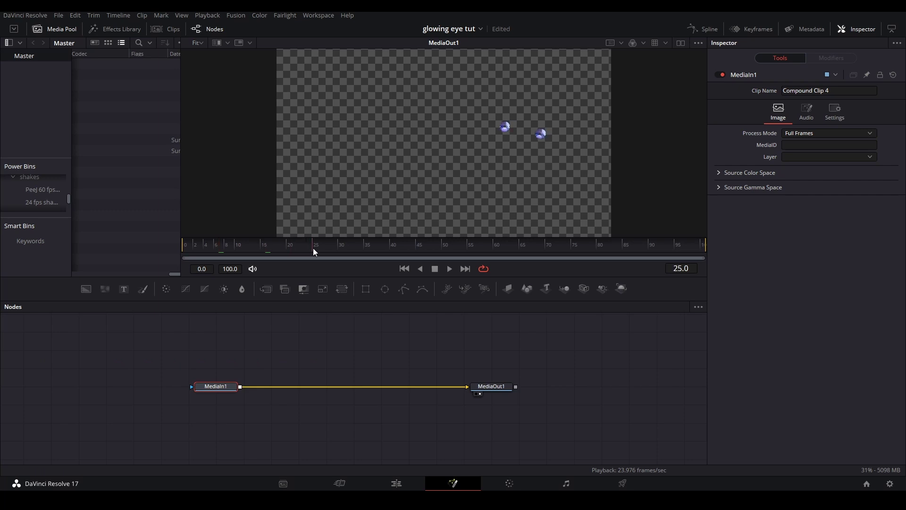
drag(220, 386, 215, 388)
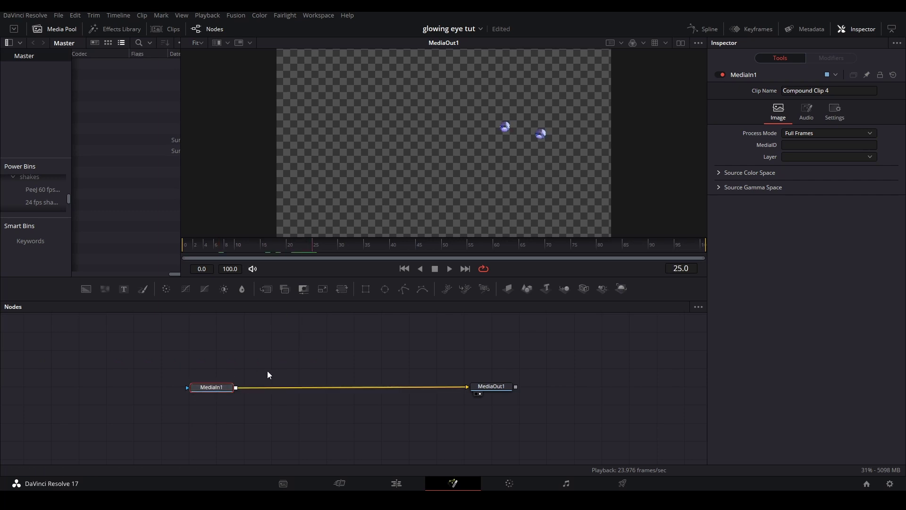
key(shift+space)
text(rays)
key(BackSpace)
key(BackSpace)
key(BackSpace)
text(s)
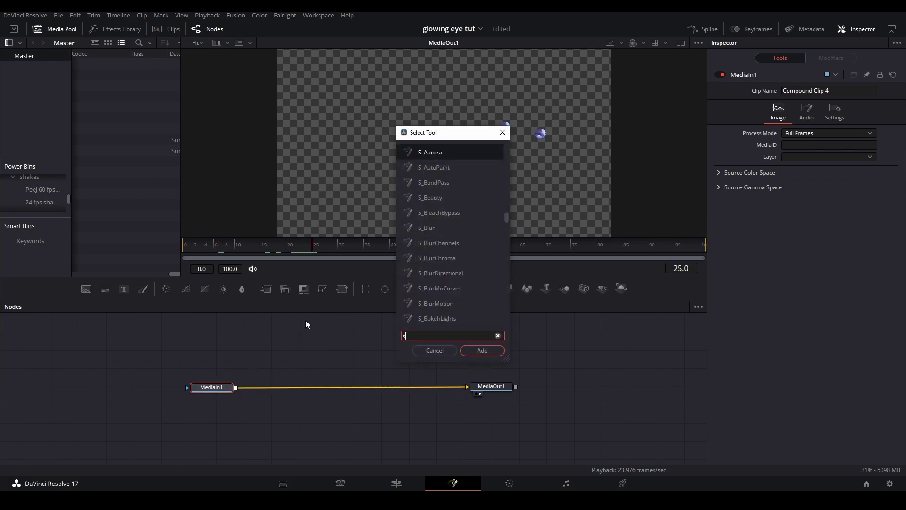
text(oft)
key(Return)
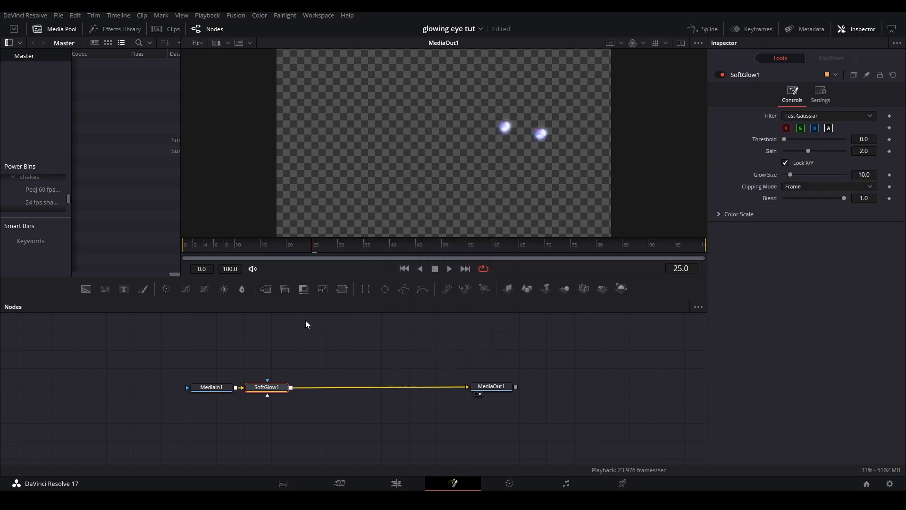
scroll(543, 138, up, 2)
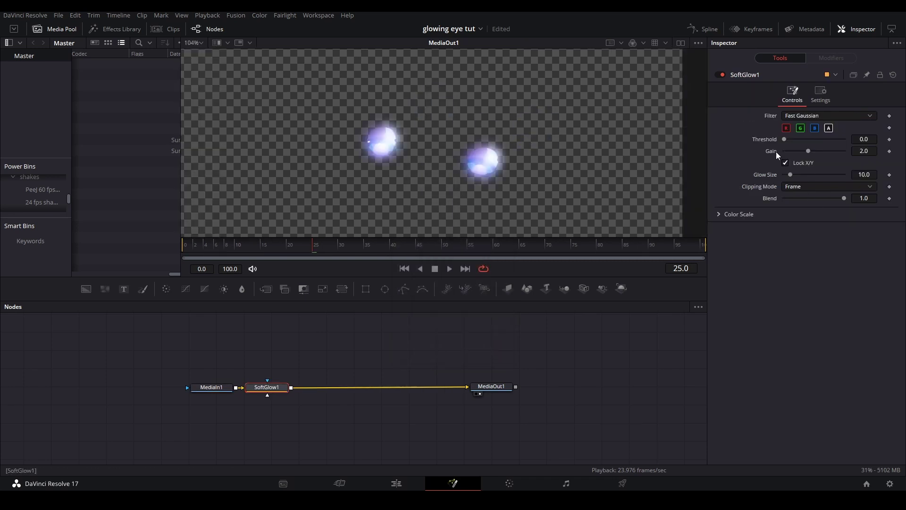
drag(808, 155, 814, 159)
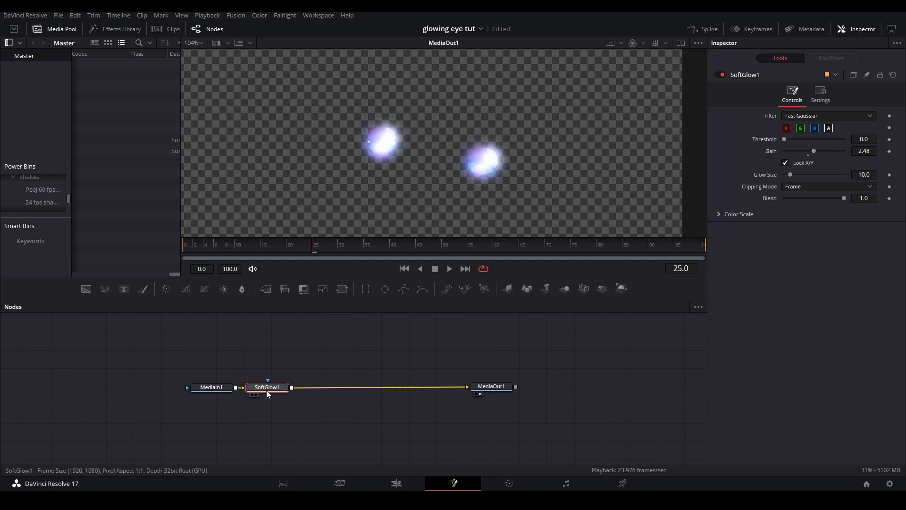
Add Rays after SoftGlow1, center it right of frame, with Weight 0.87 and Decay 0.0094
key(shift+space)
text(ray)
key(Return)
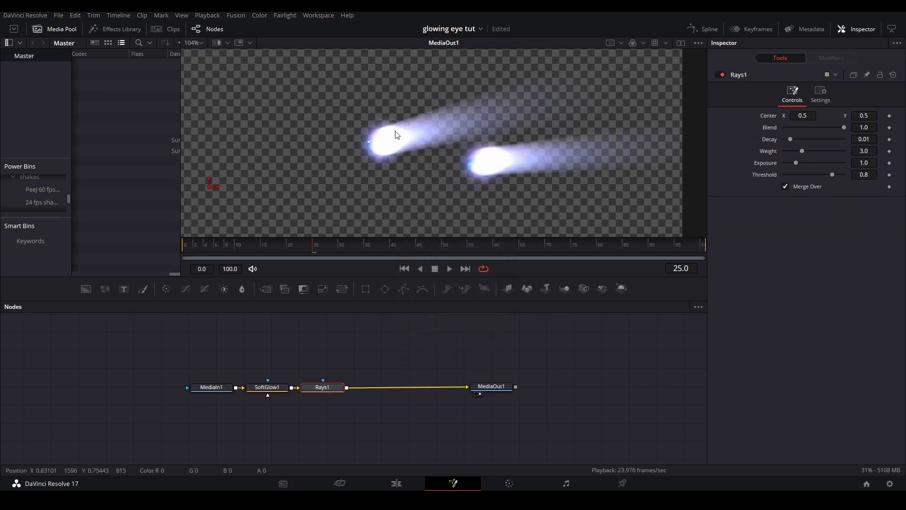
mouse_move(210, 186)
mouse_down()
mouse_move(444, 182)
mouse_move(590, 165)
mouse_move(606, 179)
mouse_up()
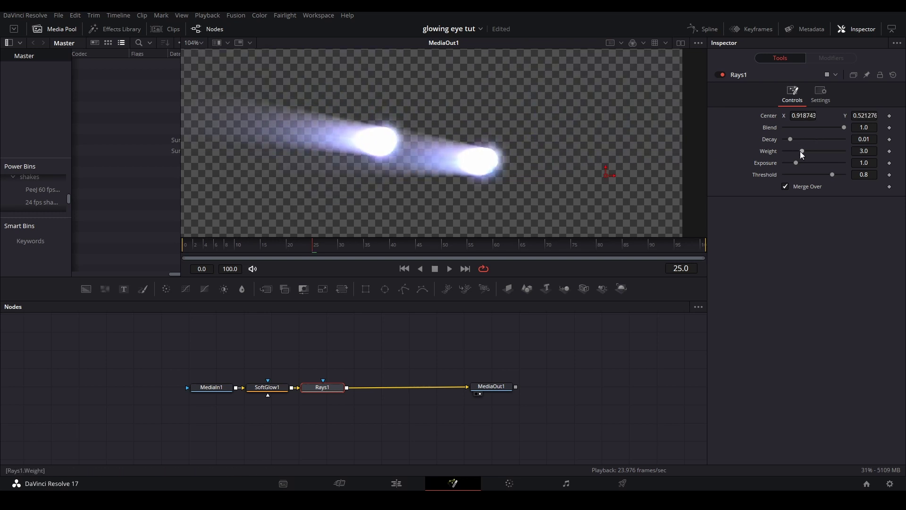
drag(802, 155, 790, 155)
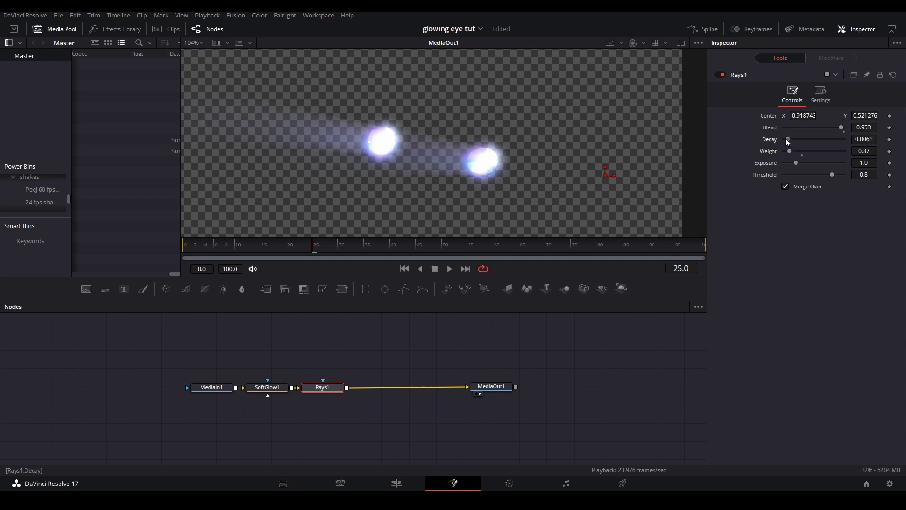
drag(790, 140, 787, 141)
Preview the glowing eyes from the timeline start on the Edit page
click(396, 483)
click(301, 337)
key(space)
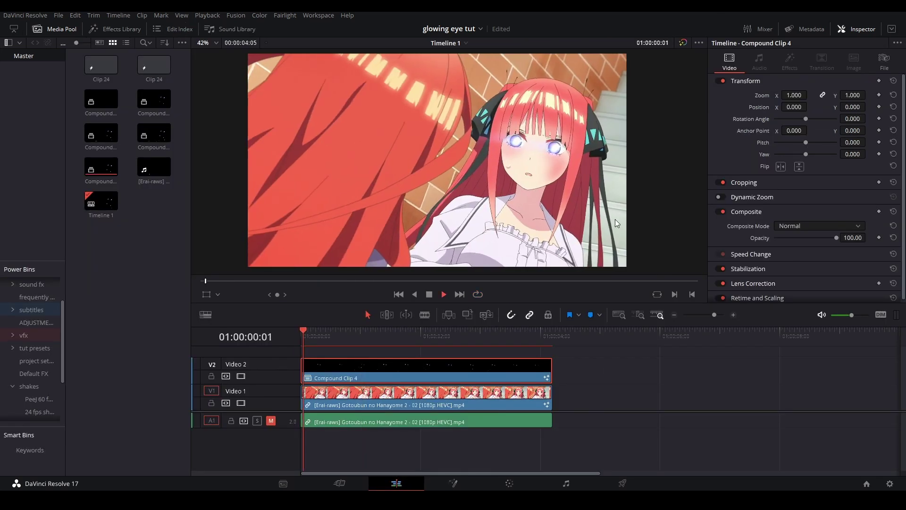
key(Home)
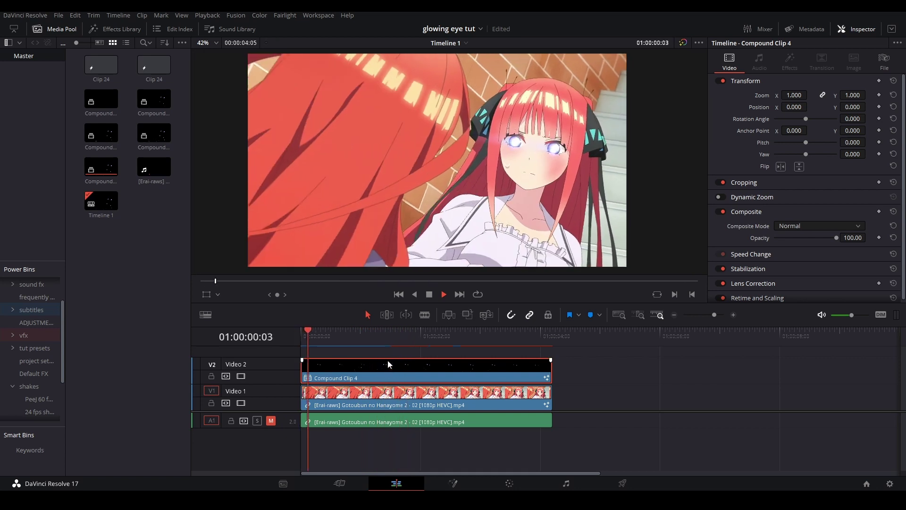
Insert a Color Corrector between Rays1 and MediaOut1 and push its colour wheel toward red
click(451, 481)
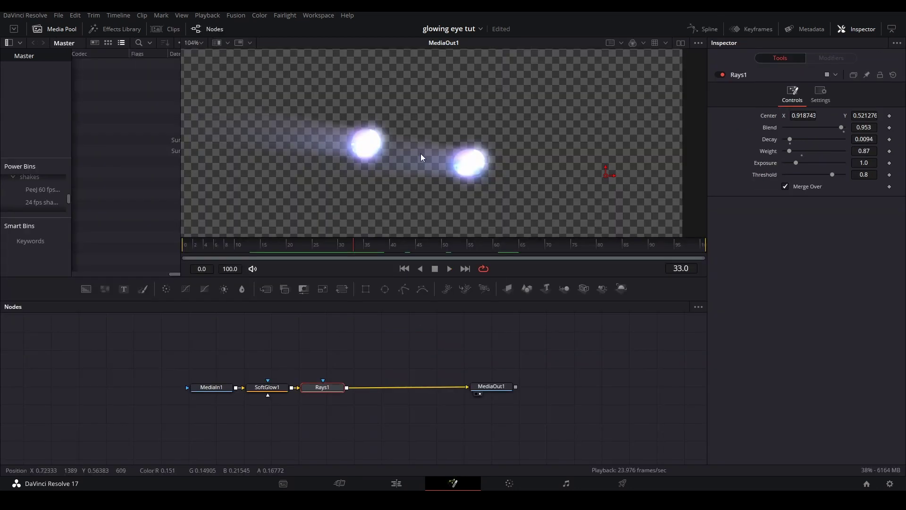
click(305, 354)
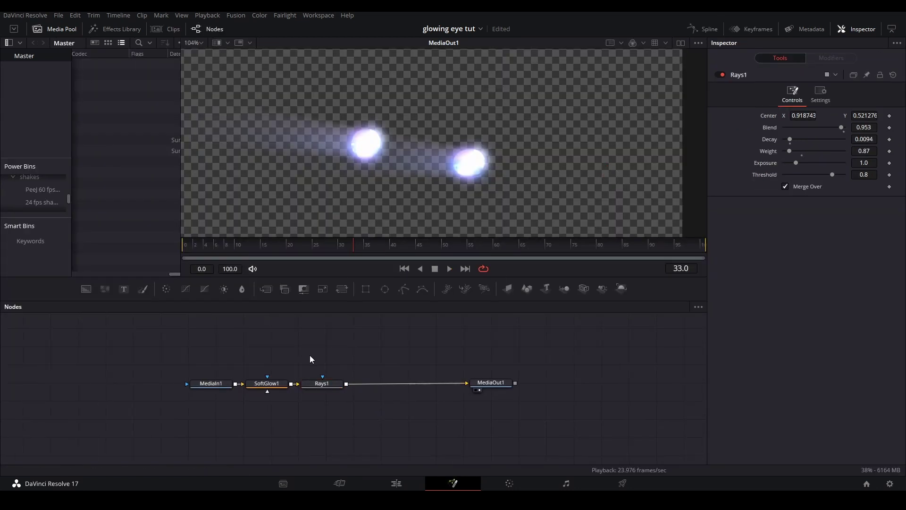
drag(166, 287, 412, 365)
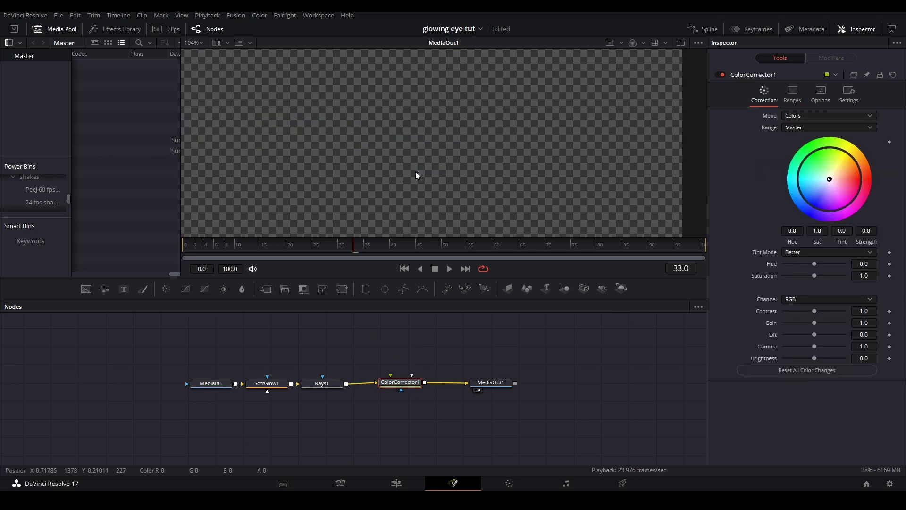
scroll(416, 172, down, 5)
mouse_move(830, 179)
mouse_down()
mouse_move(854, 177)
mouse_move(836, 151)
mouse_move(862, 155)
mouse_up()
scroll(461, 142, up, 4)
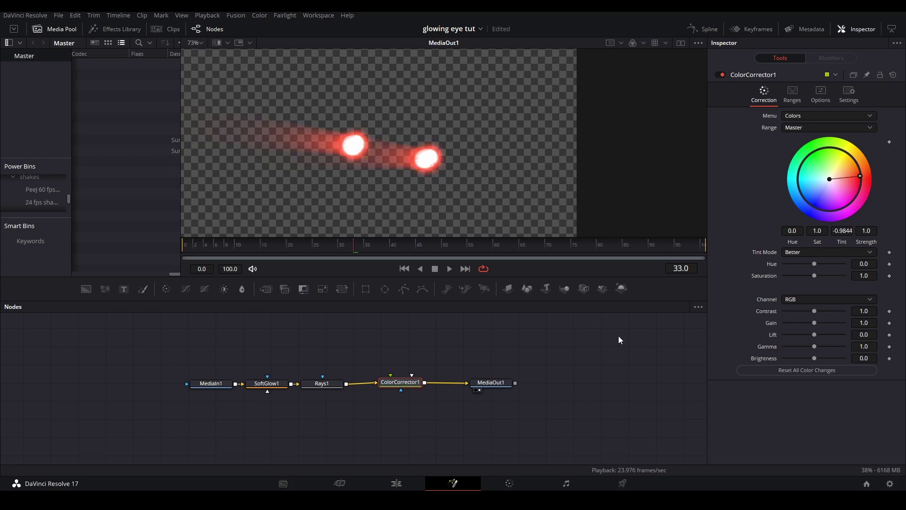
Deselect ColorCorrector1 and play the edit timeline to preview the red glowing eyes
click(493, 447)
click(396, 483)
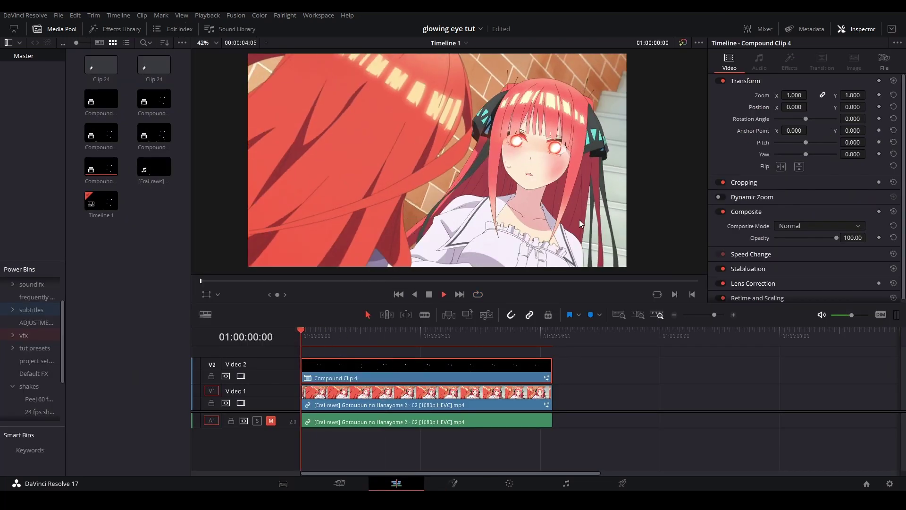
key(space)
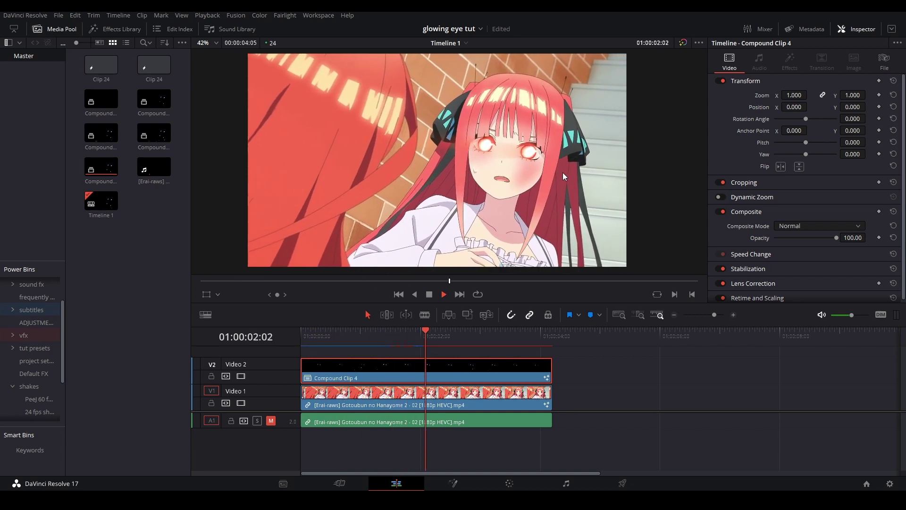